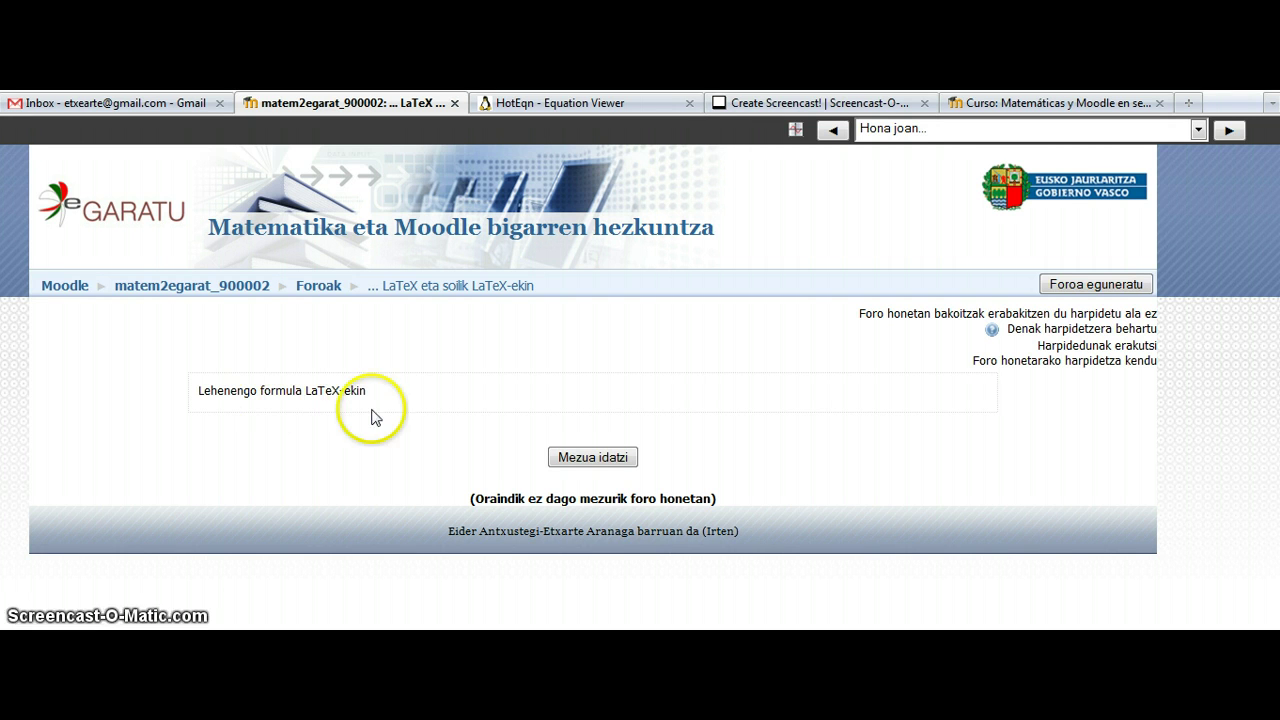
- Copy the code \sqrt{\sin^2(x)+\cos^2(x)}=1 from the Functions examples of the HotEqn Equation Viewer page
left_click(524, 106)
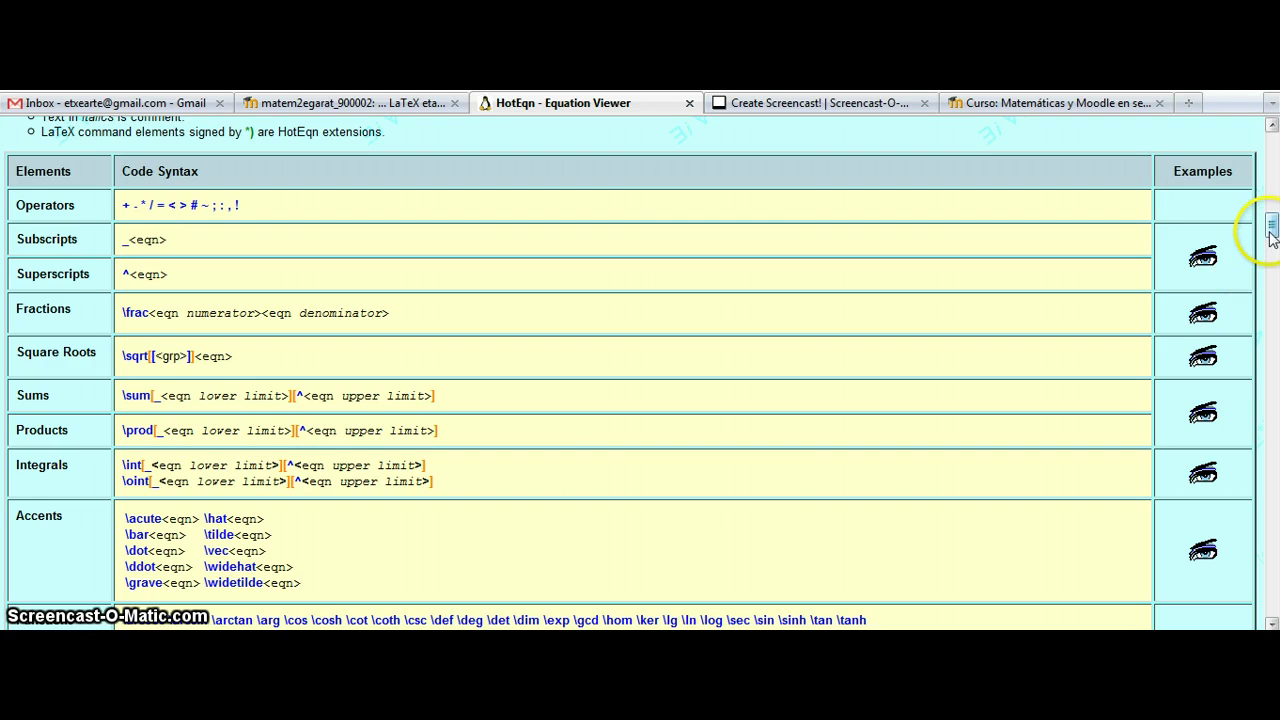
scroll(1270, 238, "down", 2)
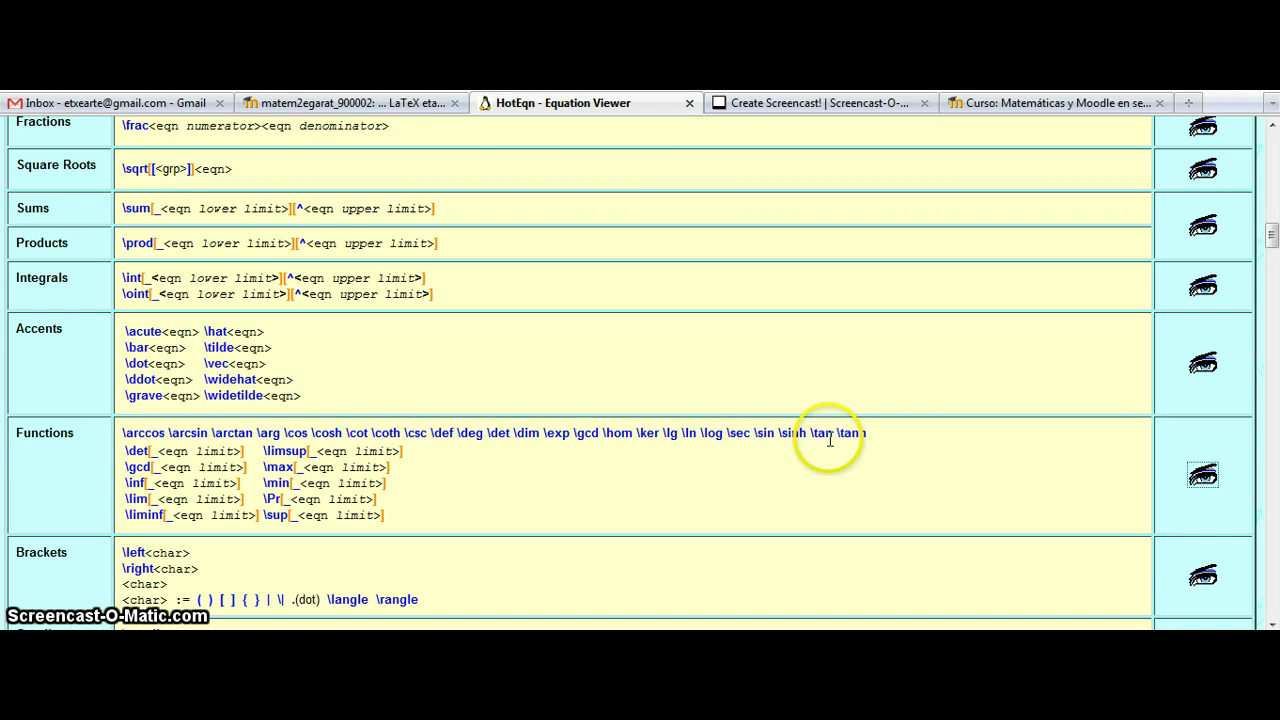
left_click(1202, 479)
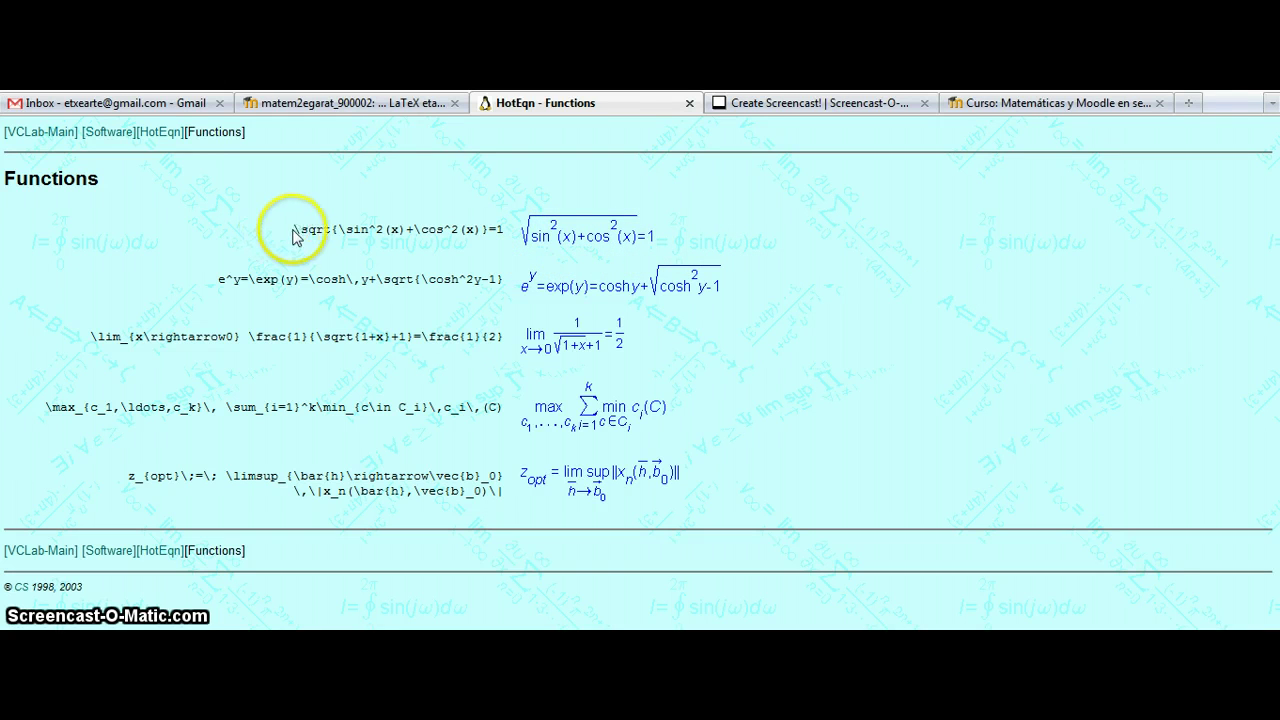
left_click_drag(294, 229, 305, 229)
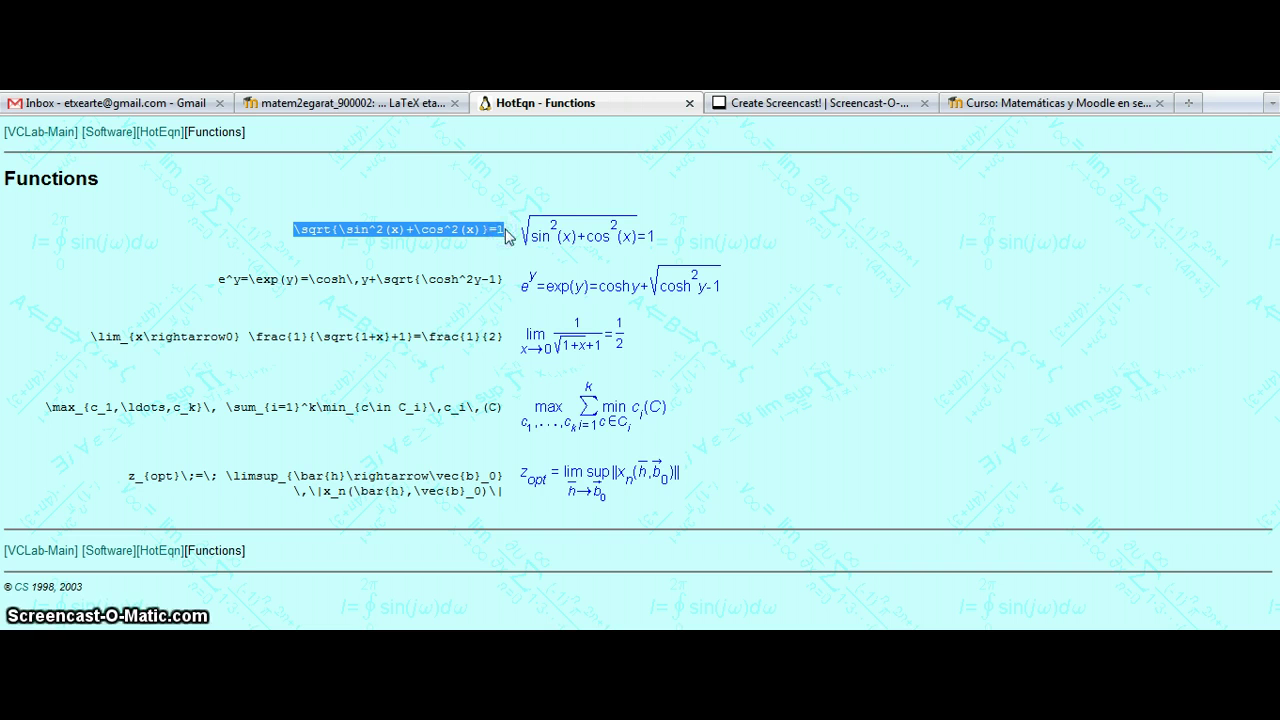
- Start a new post in the Moodle LaTeX forum with the author's first name as subject and the message "Formula LaTeX-ekin:"
left_click(390, 111)
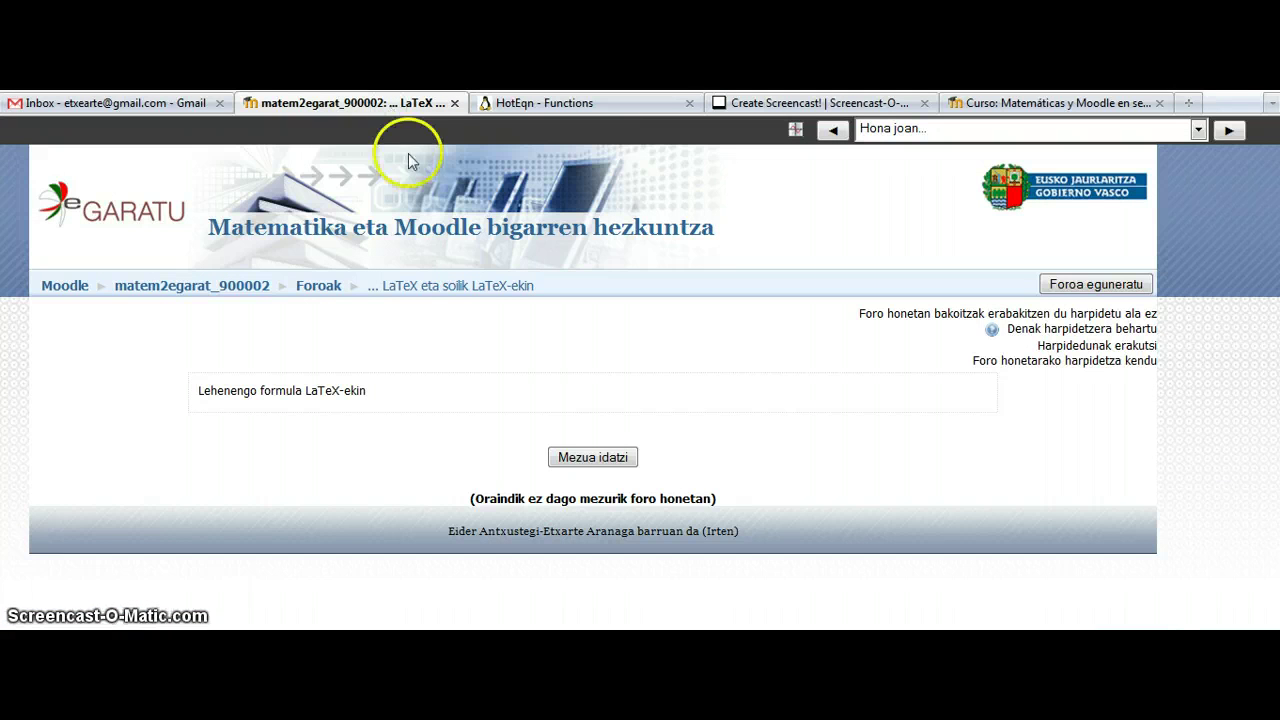
left_click(580, 461)
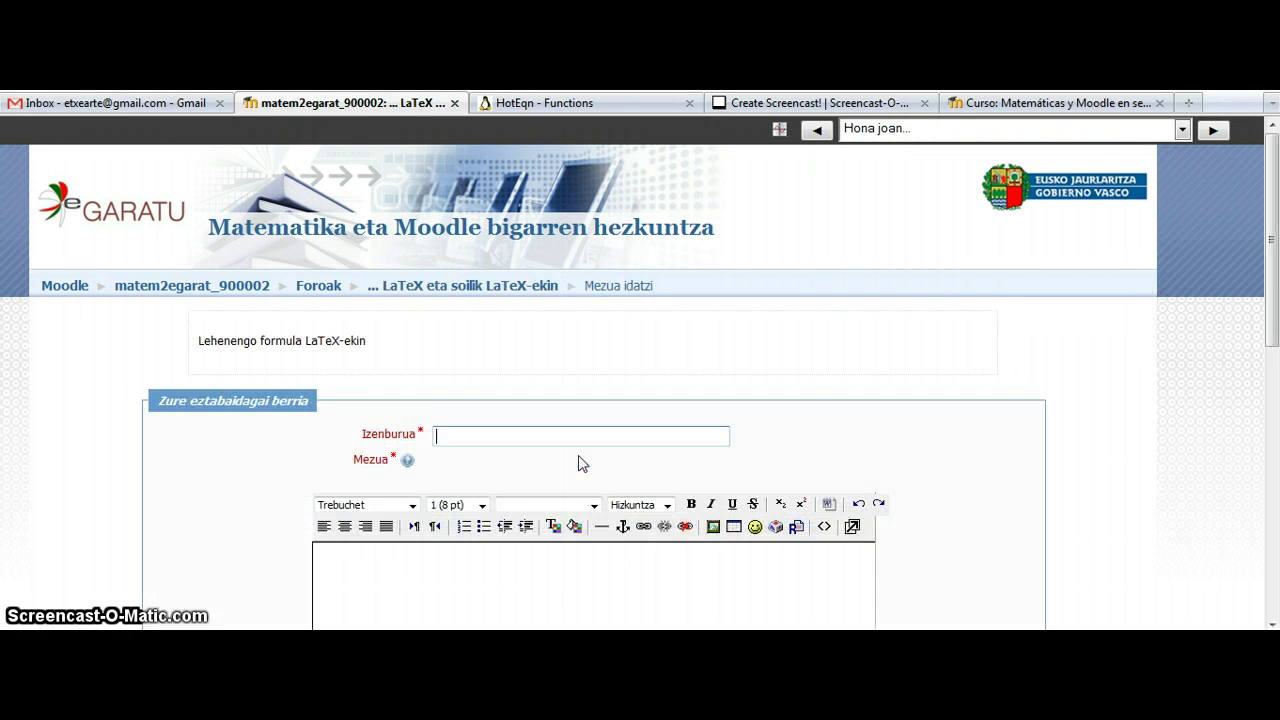
left_click(531, 440)
type("Eider")
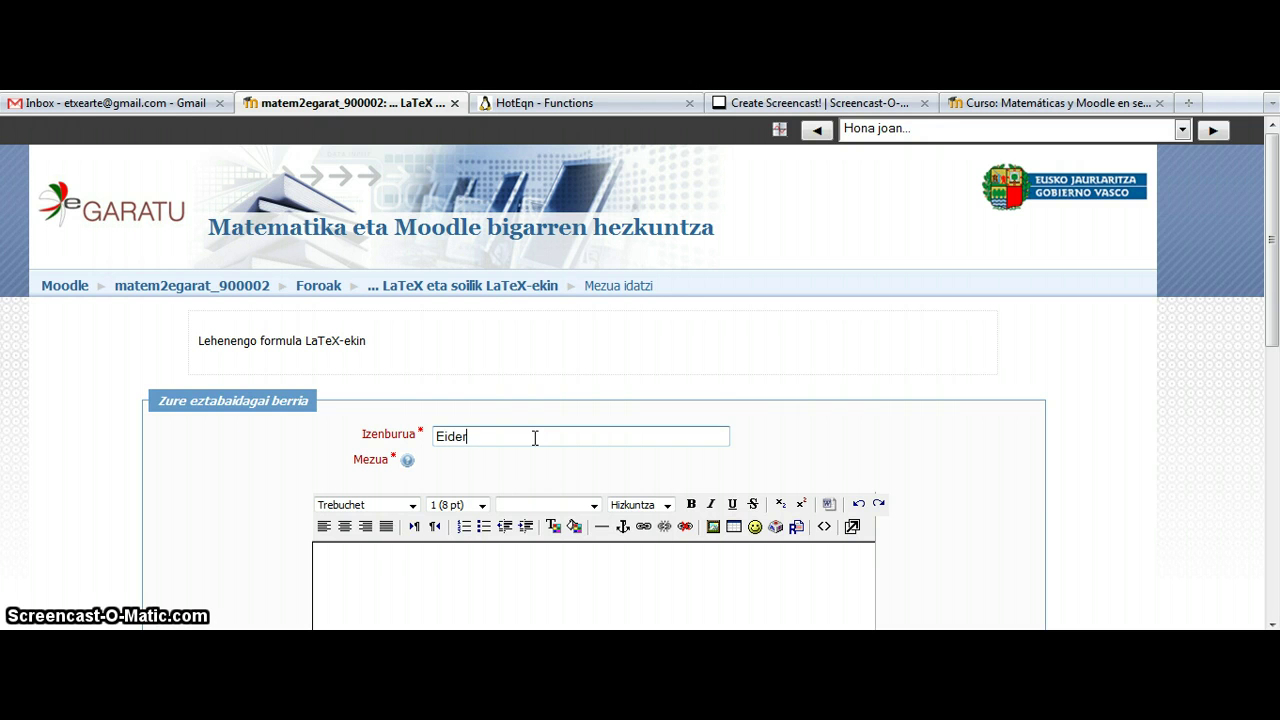
left_click(407, 560)
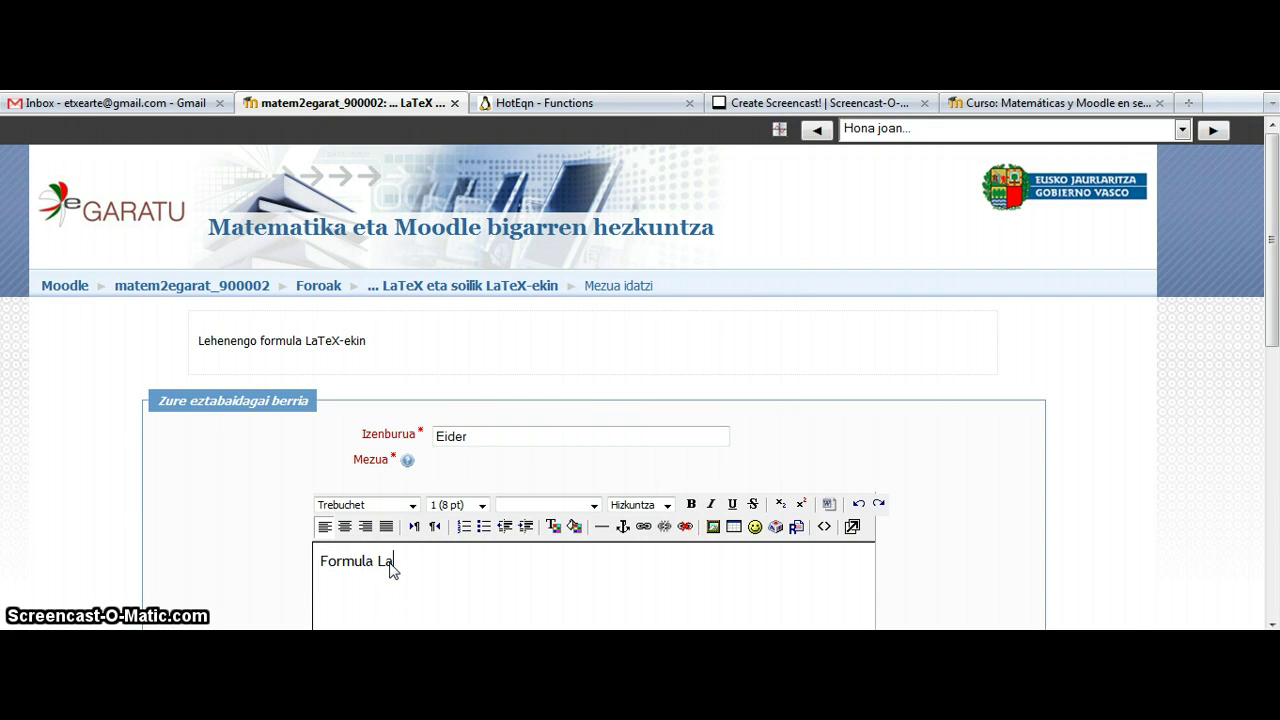
type("Formula LaTeX-ekin:")
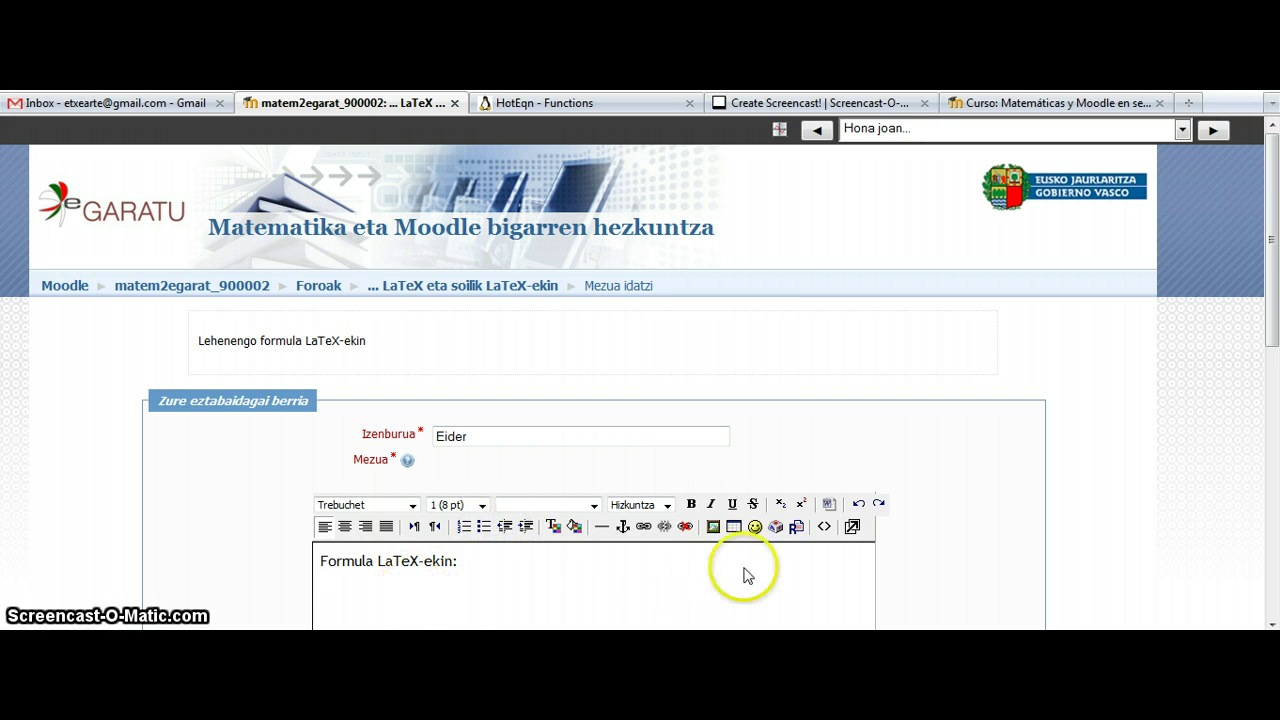
- In the message's HTML source, add the formula $$\sqrt{\sin^2(x)+\cos^2(x)}=1$$ below the text
left_click(825, 527)
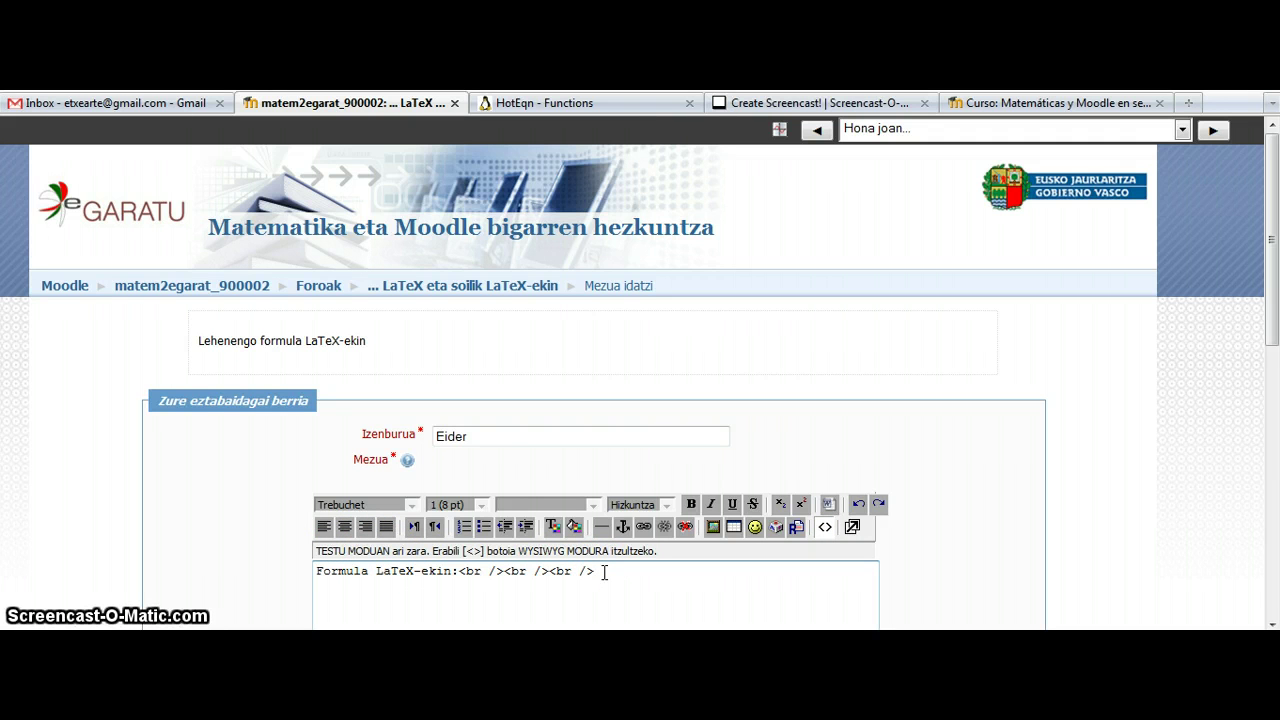
type("\\sqrt{\\sin^2(x)+\\cos^2(x)}=1")
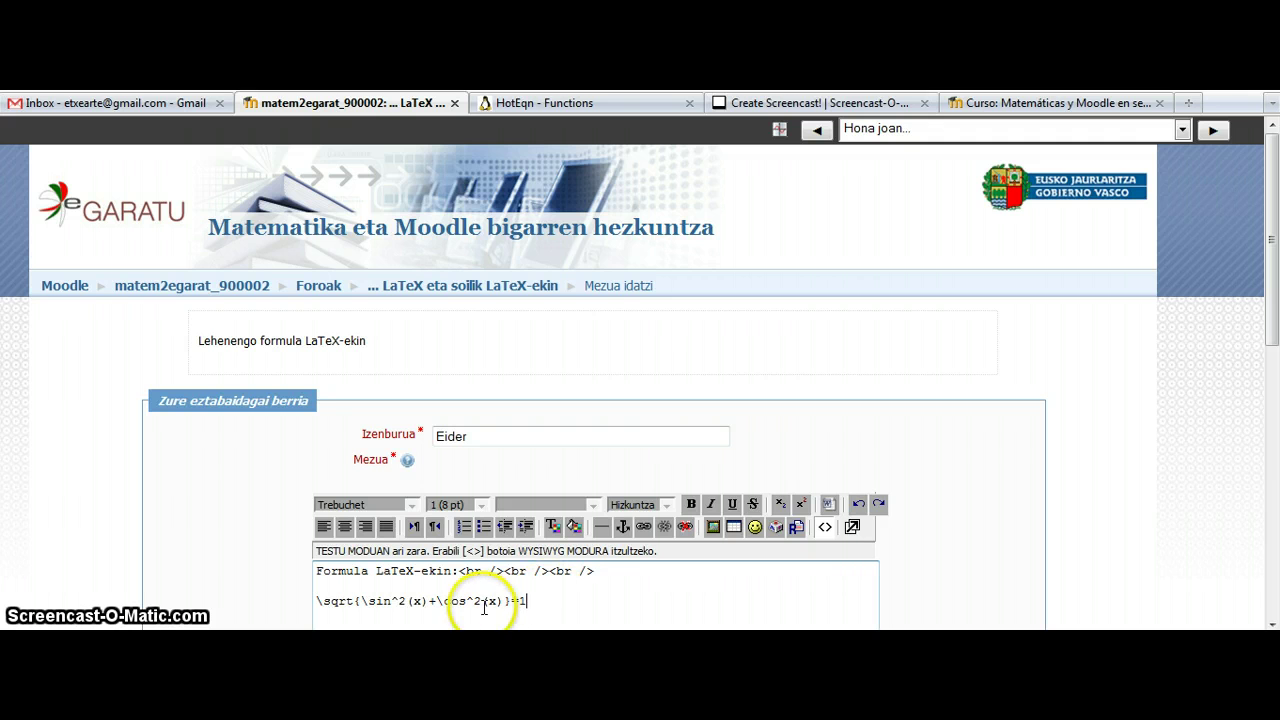
left_click(316, 600)
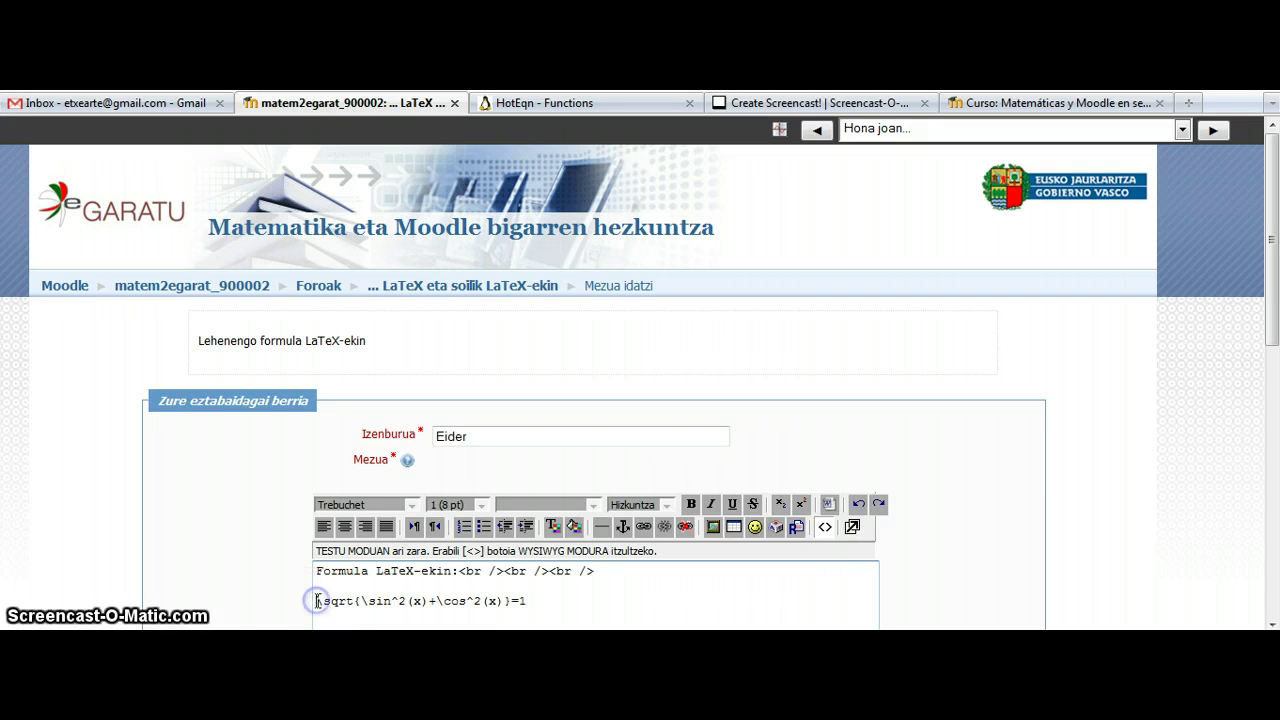
type("$$")
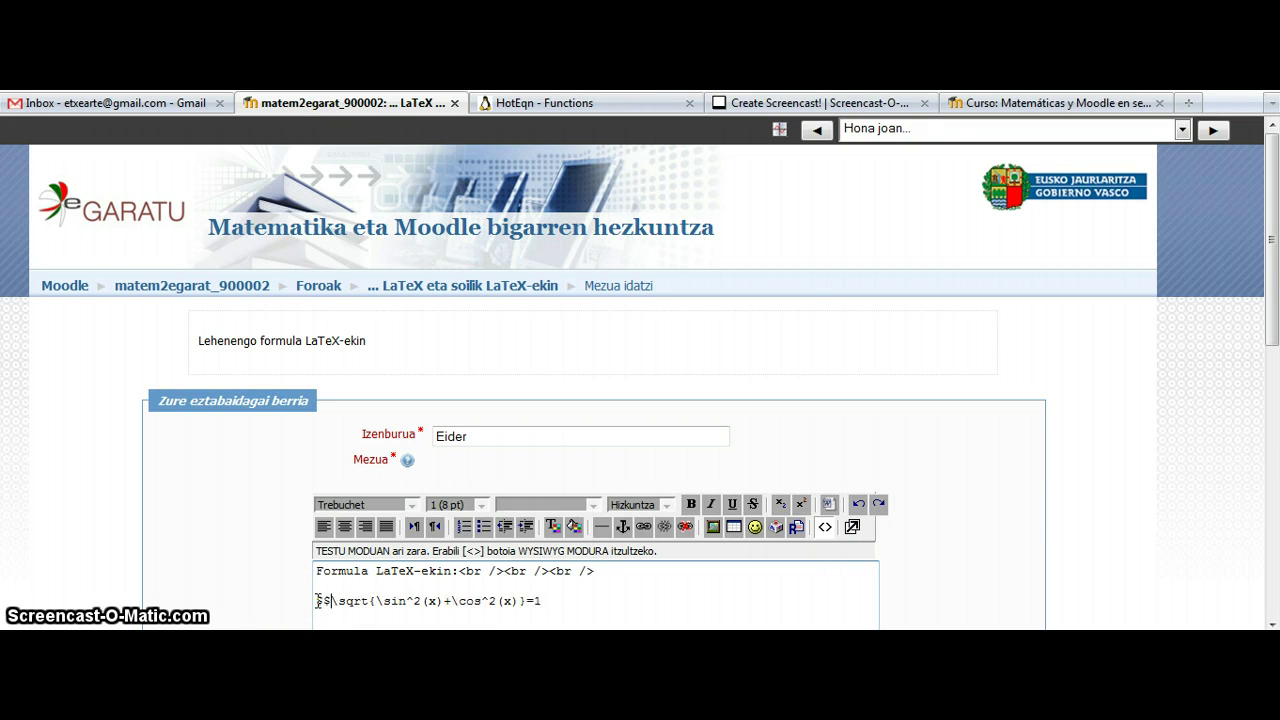
left_click(547, 600)
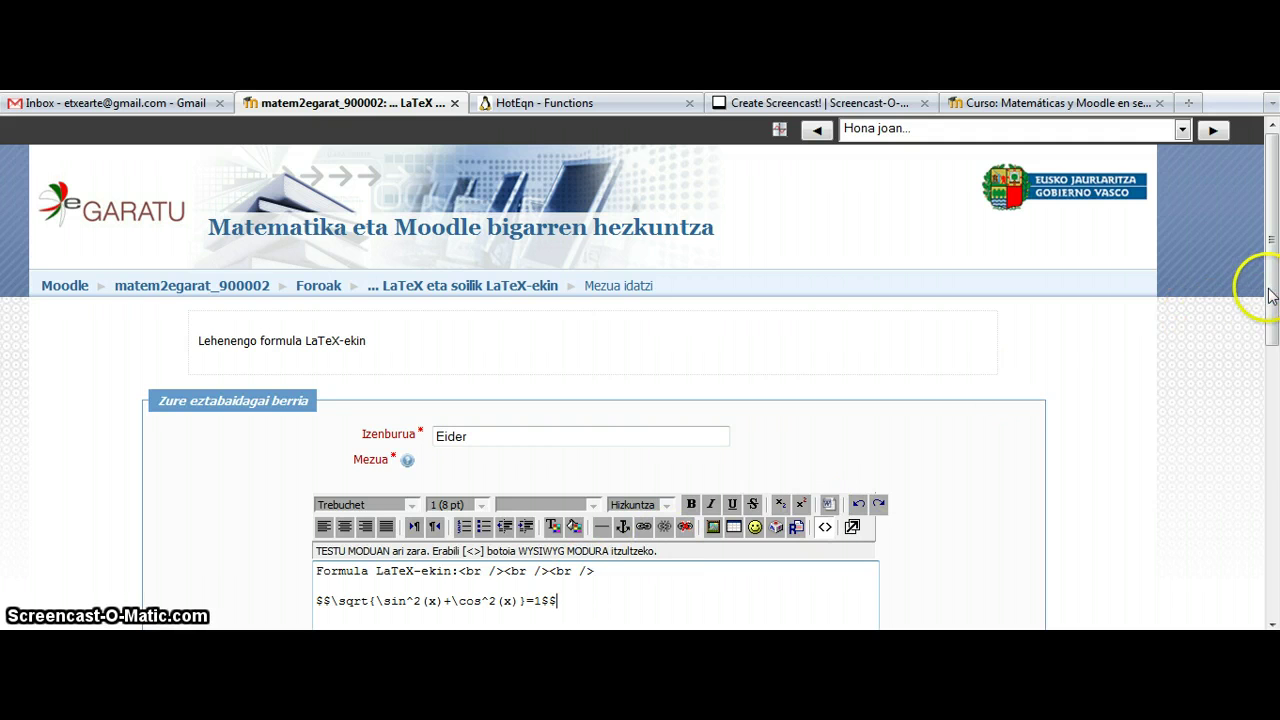
- Submit the forum post and open its discussion to check the rendered formula
left_click_drag(1260, 277, 1266, 585)
left_click(475, 535)
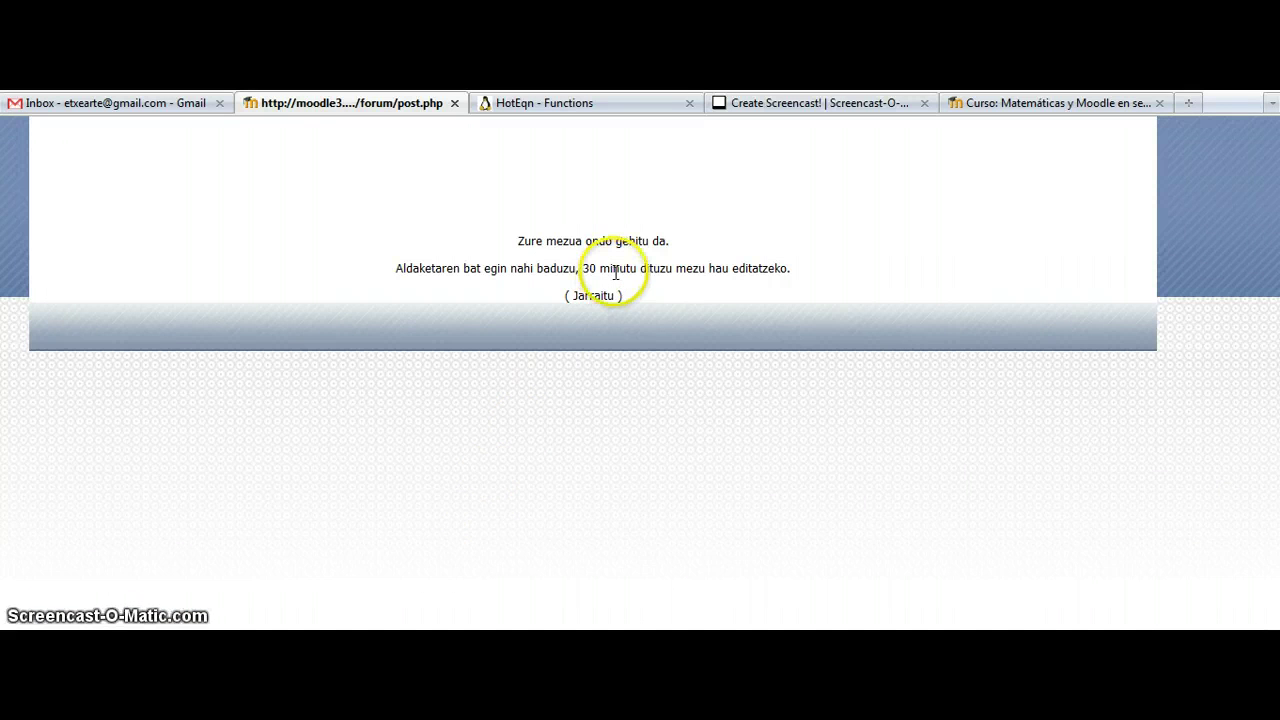
left_click(594, 296)
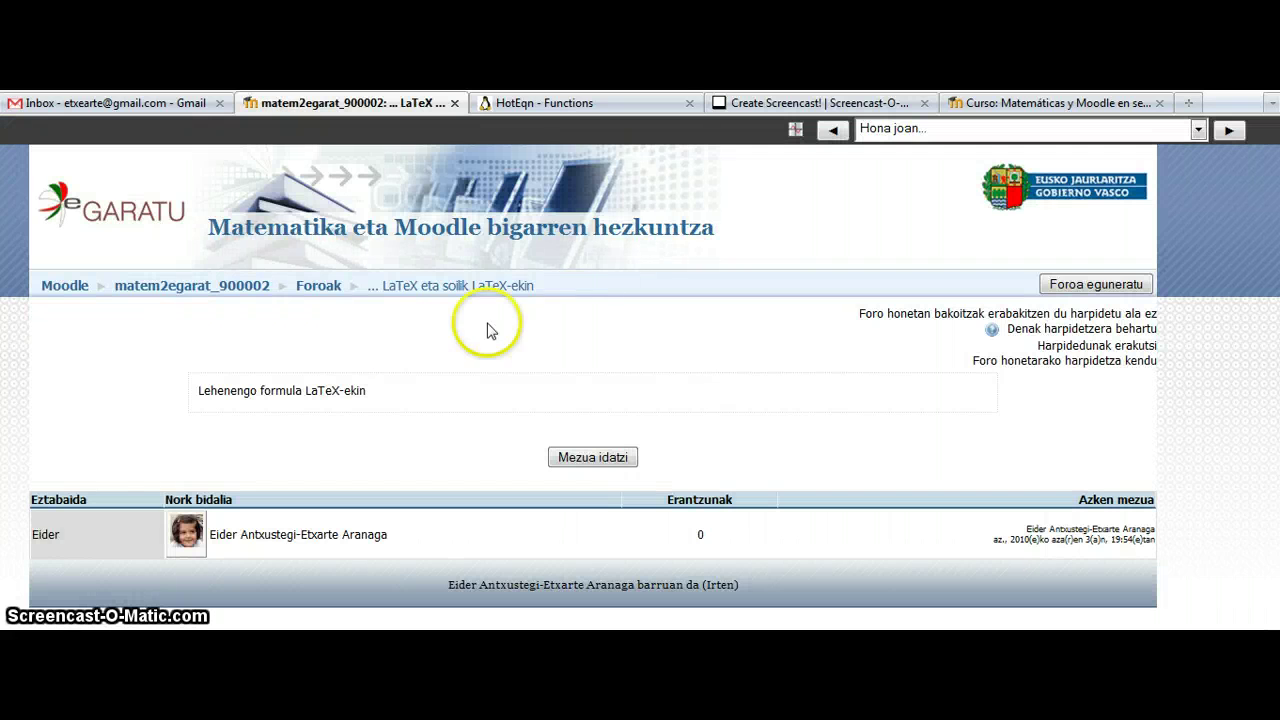
left_click(45, 540)
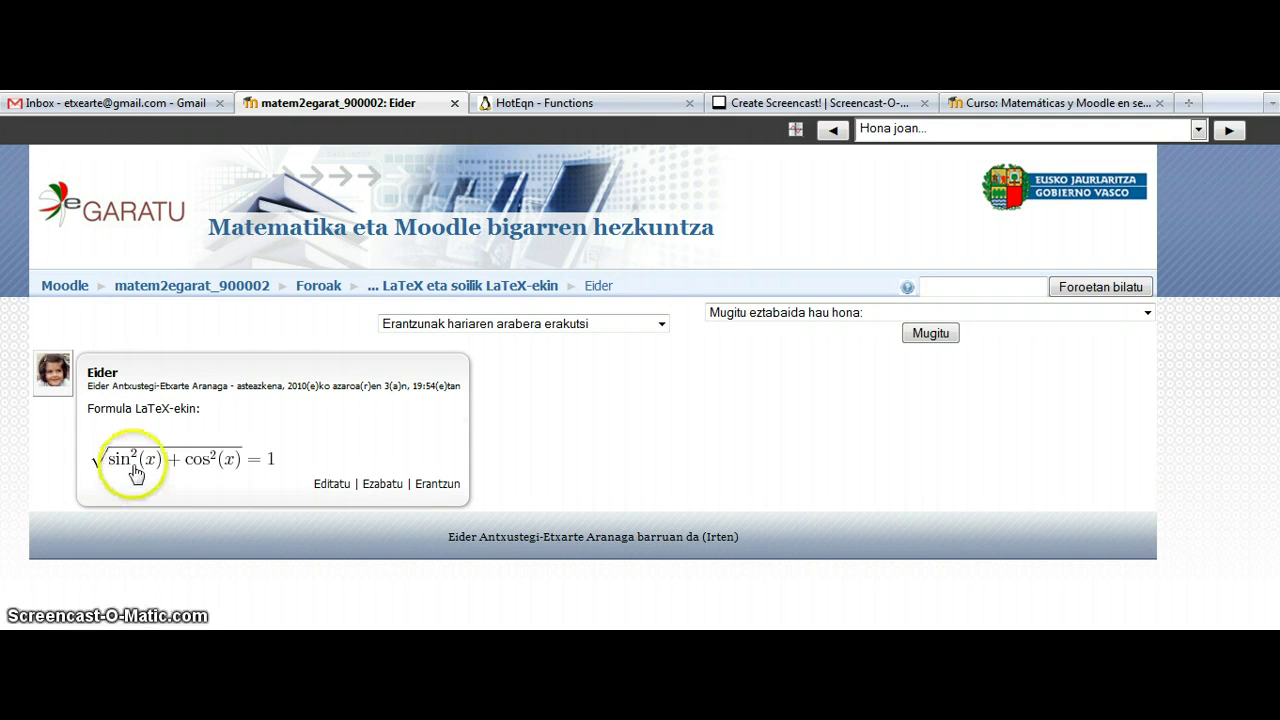
mouse_move(133, 460)
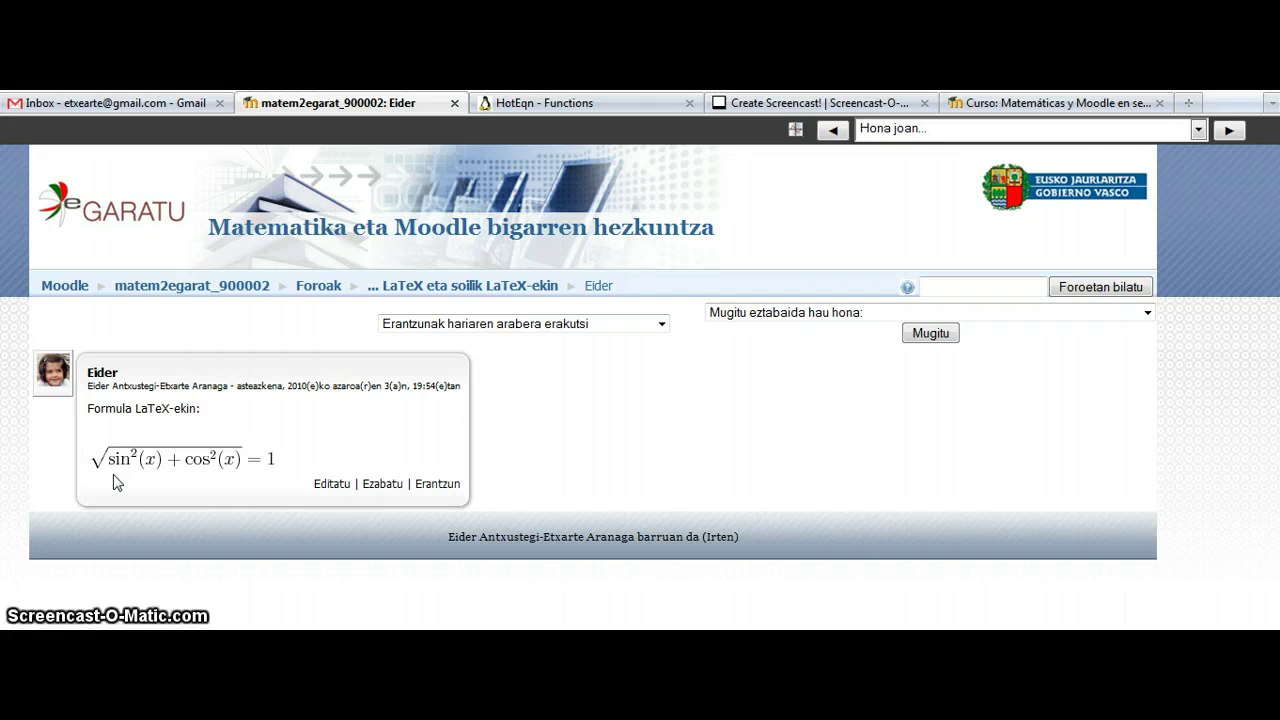
- Edit the post in HTML source mode and move the formula onto its own line, three line breaks below the text
left_click(330, 485)
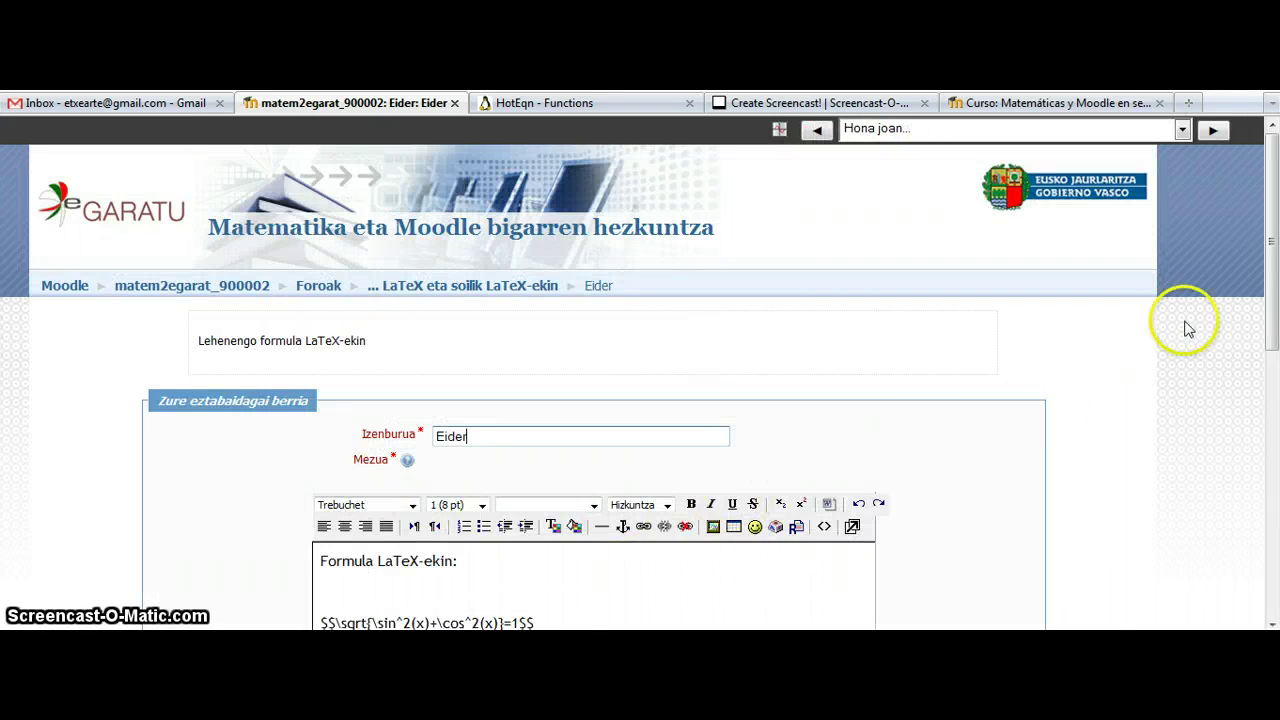
left_click_drag(1270, 285, 1275, 377)
left_click(823, 321)
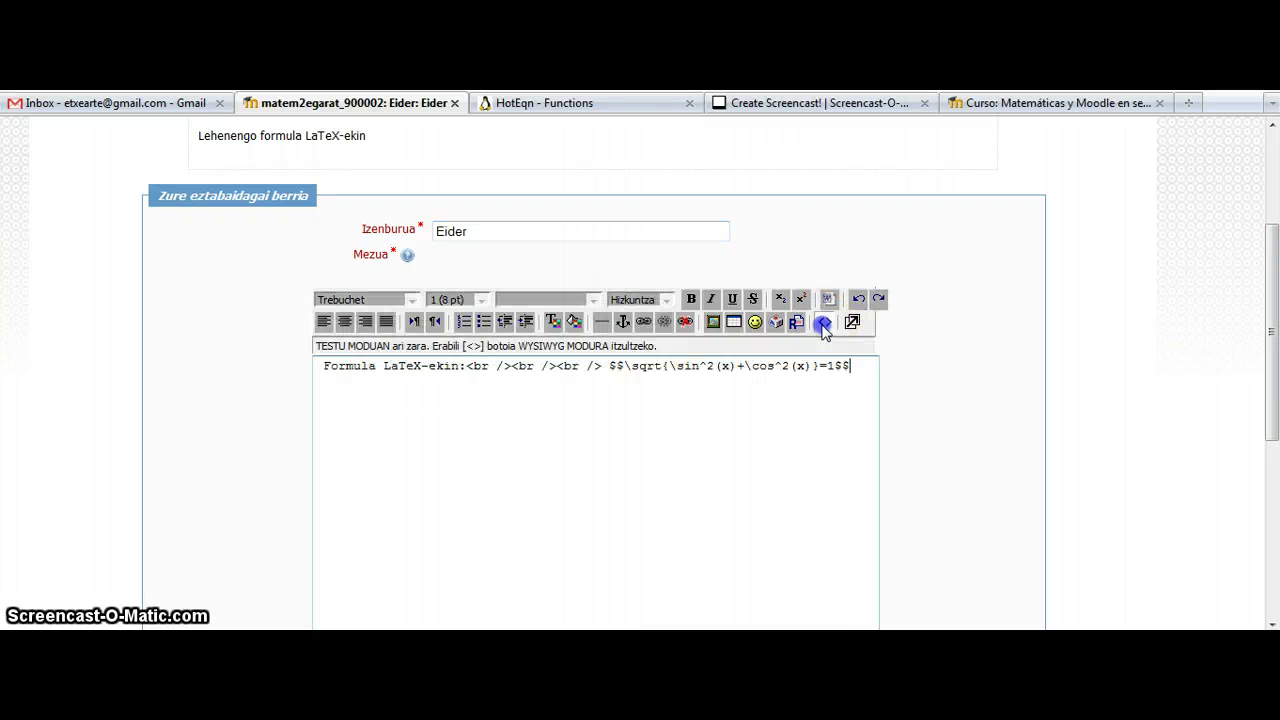
left_click(611, 367)
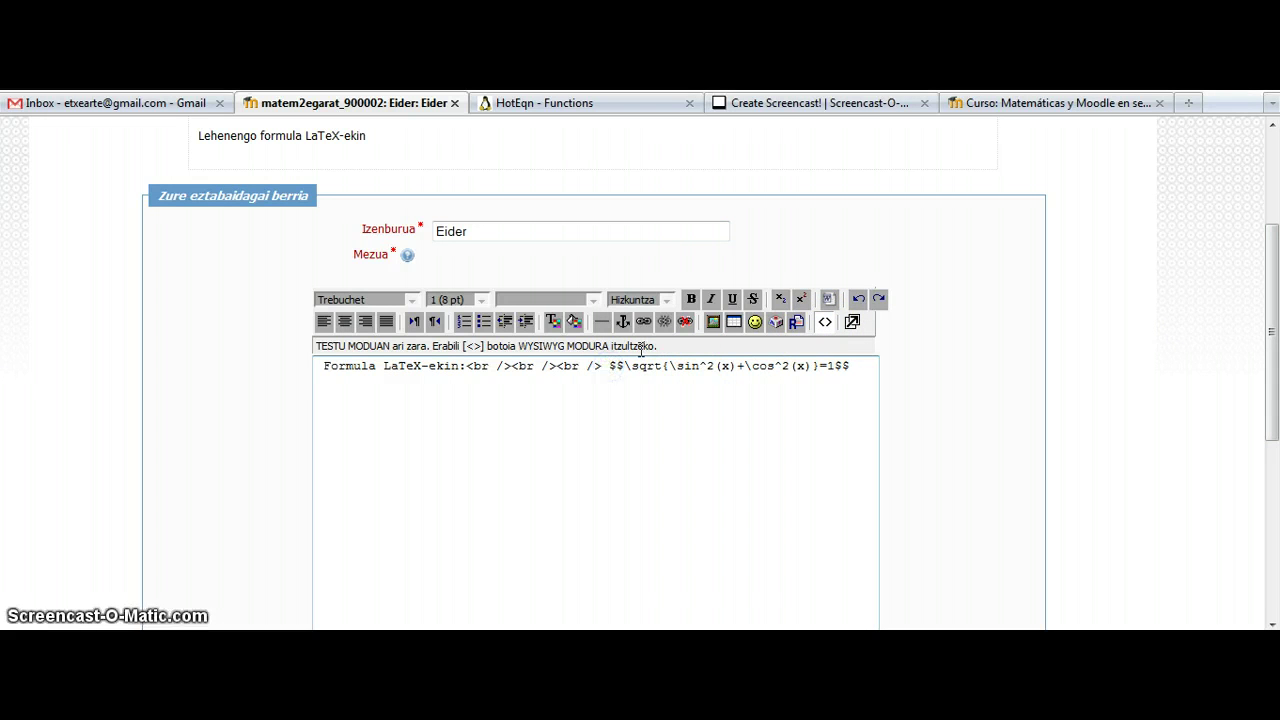
key("Return")
key("Return")
key("Return")
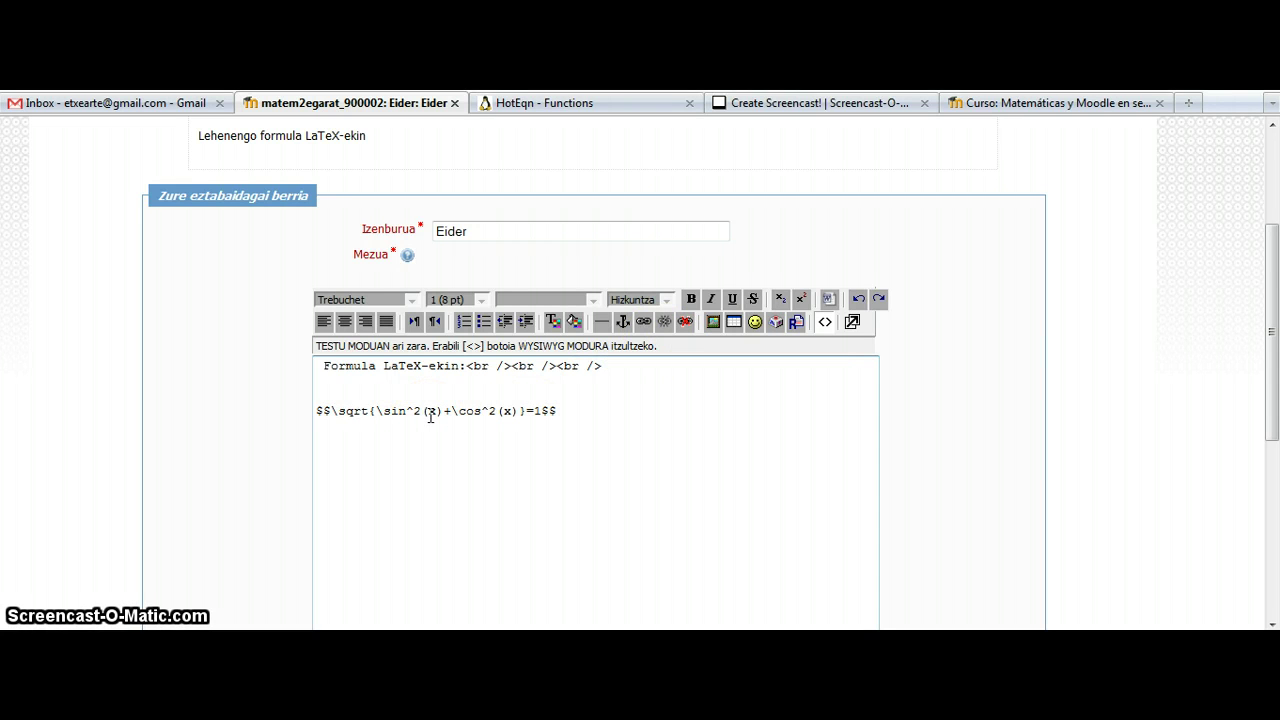
- Remove the square root from the formula so the code reads $$\sin^2(x)+\cos^2(x)=1$$
left_click(377, 410)
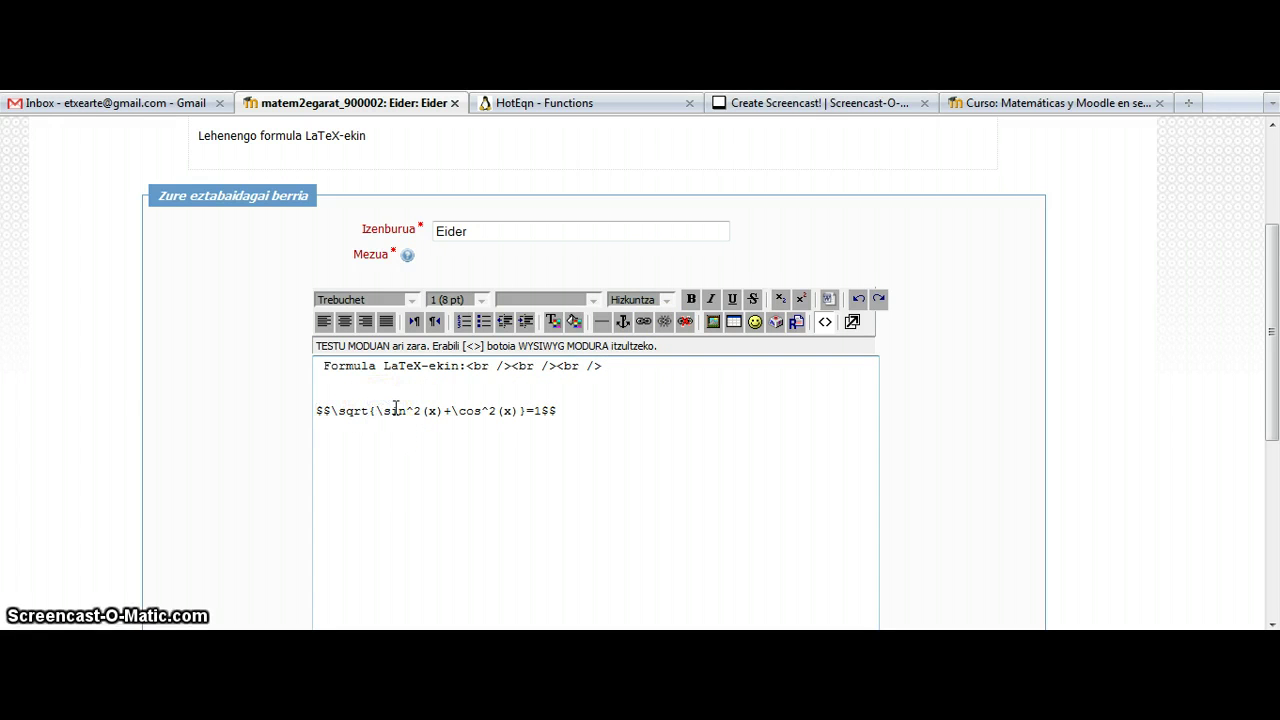
key("BackSpace")
key("BackSpace")
key("BackSpace")
key("BackSpace")
key("BackSpace")
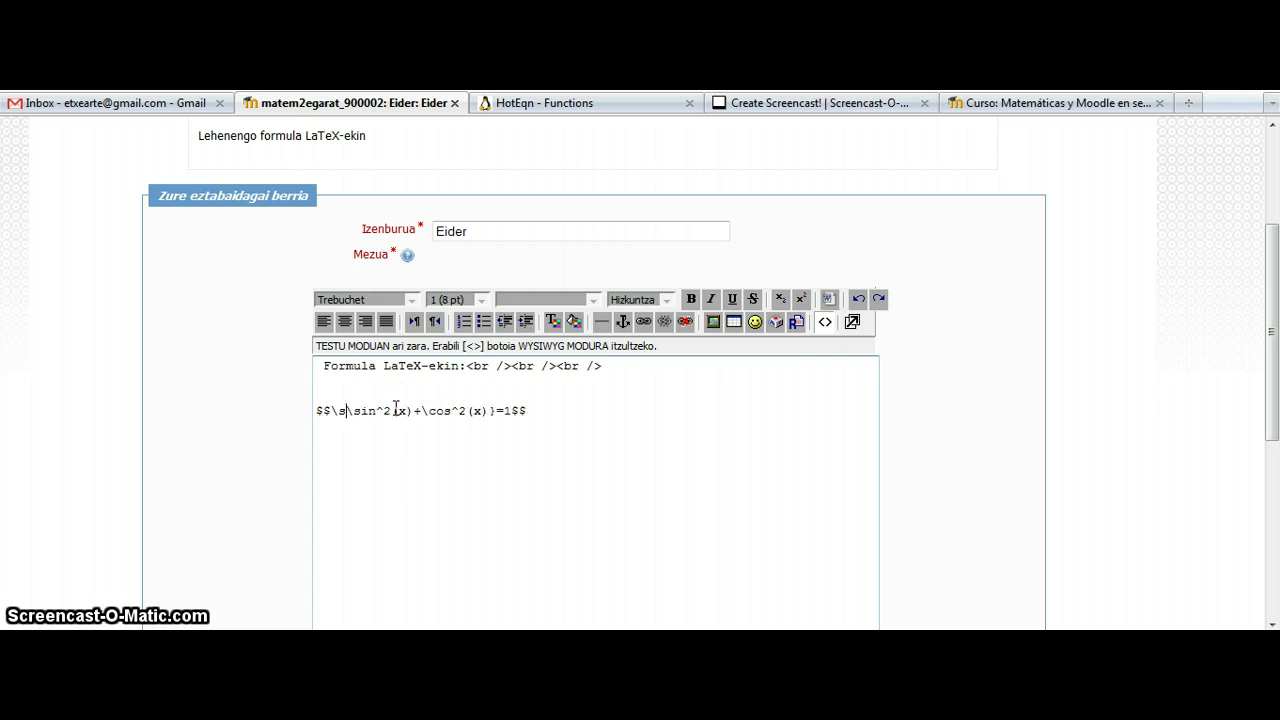
key("BackSpace")
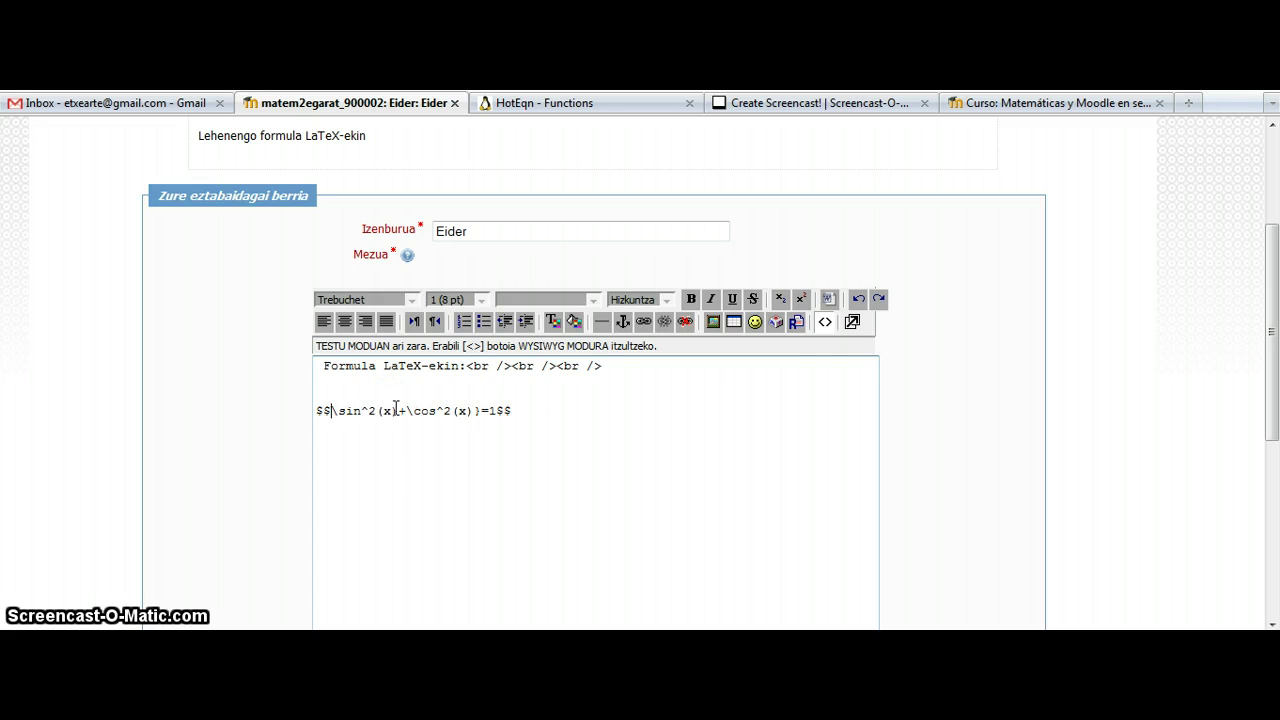
left_click(479, 411)
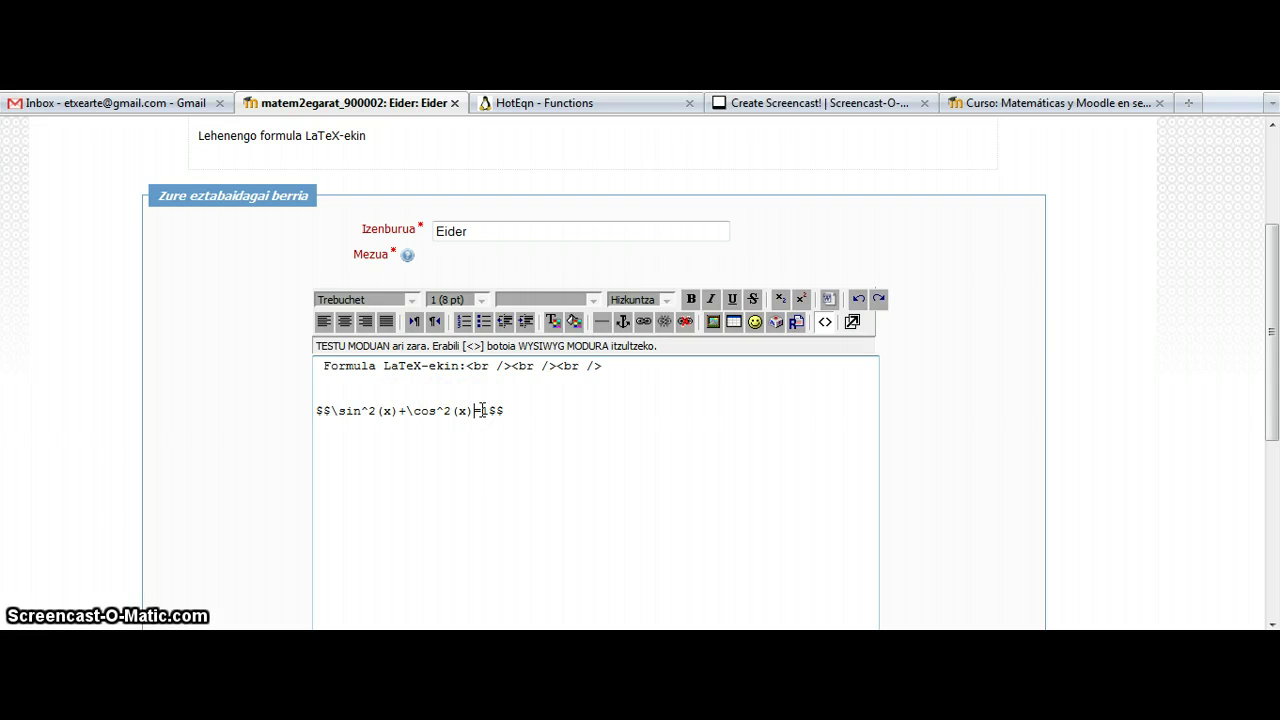
- Save the changes to the forum post and continue to the discussion
left_click_drag(1270, 280, 1270, 455)
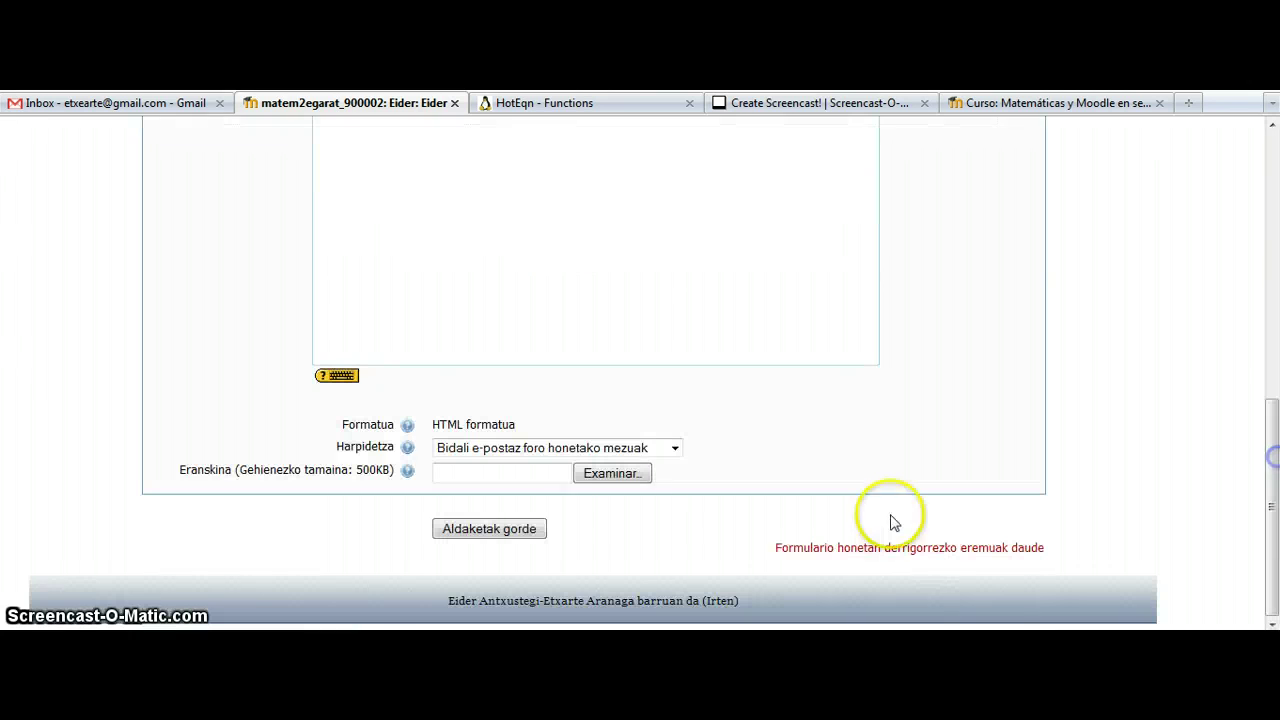
left_click(520, 528)
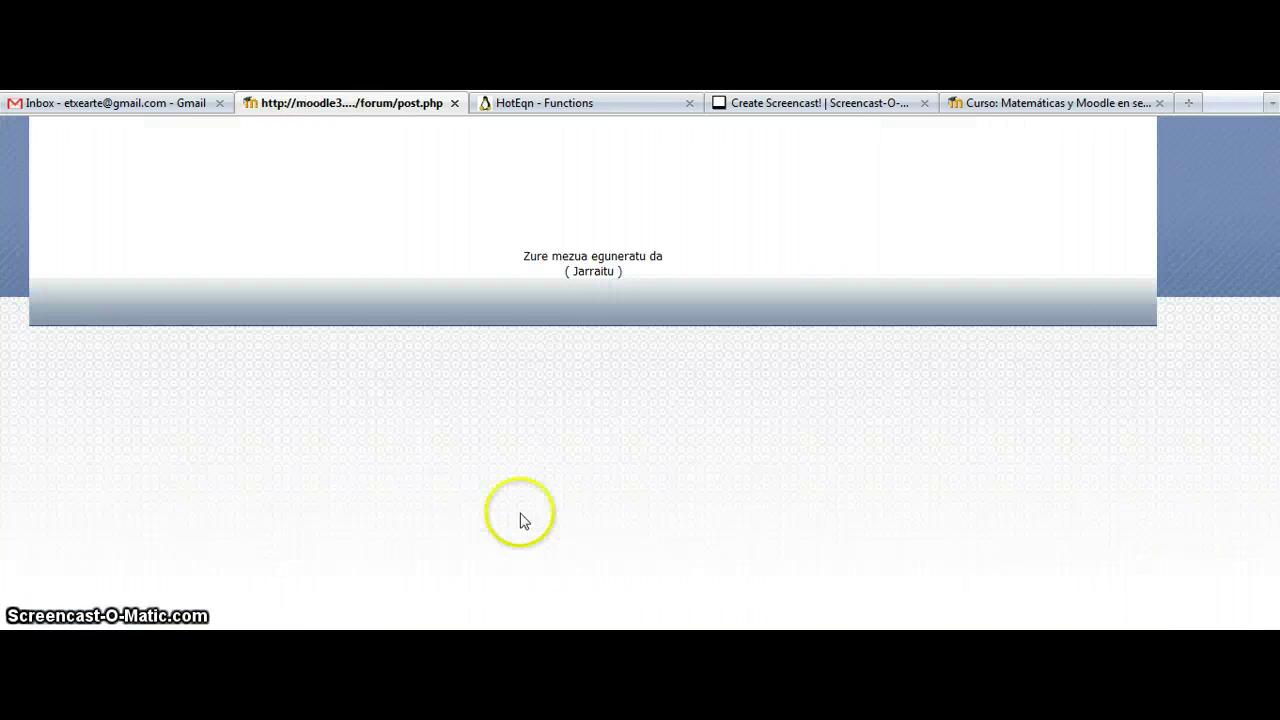
left_click(600, 273)
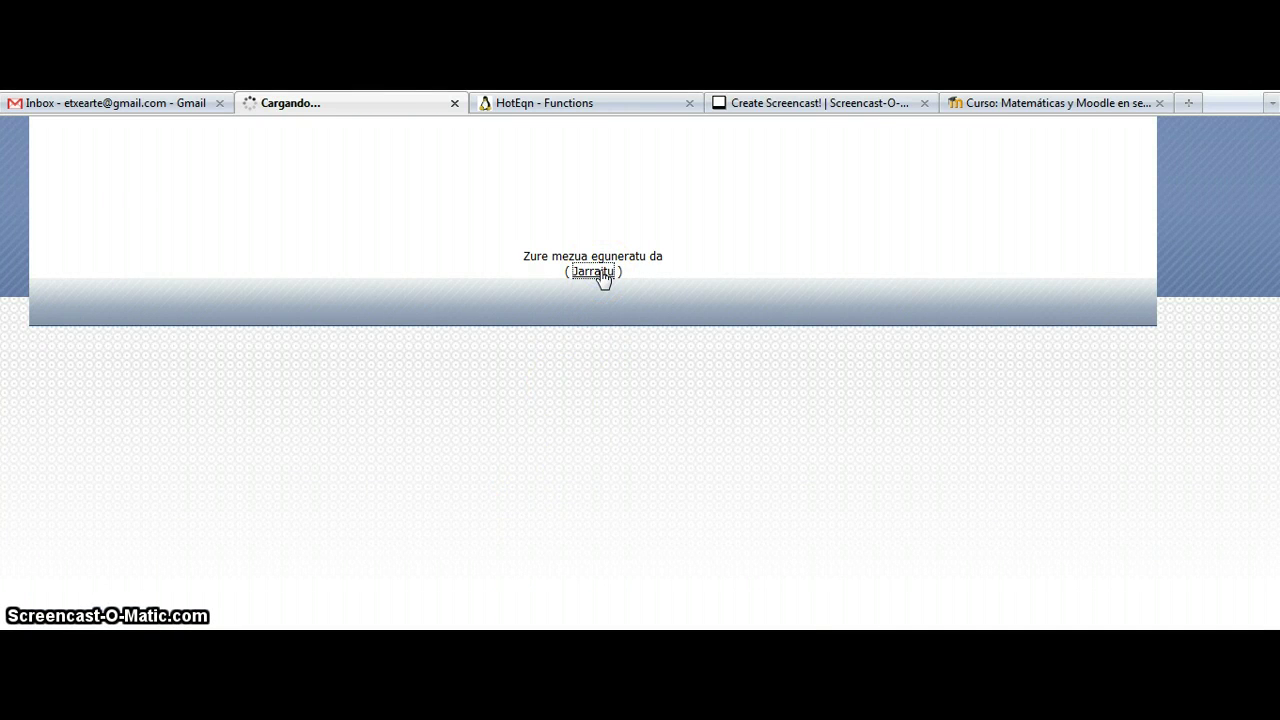